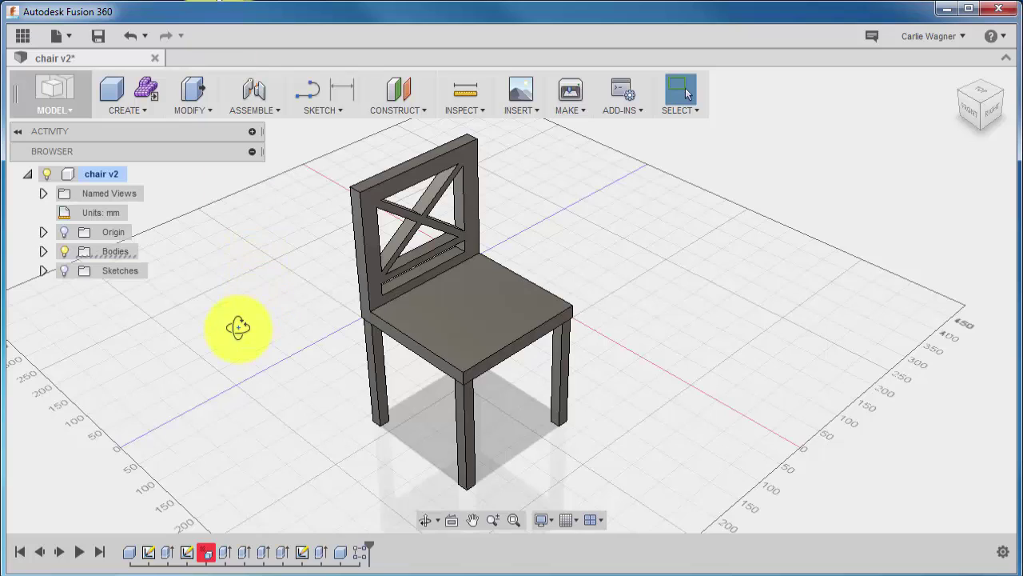
Orbit the chair to a near-front view.
shift+middle_drag(238, 327, 187, 304)
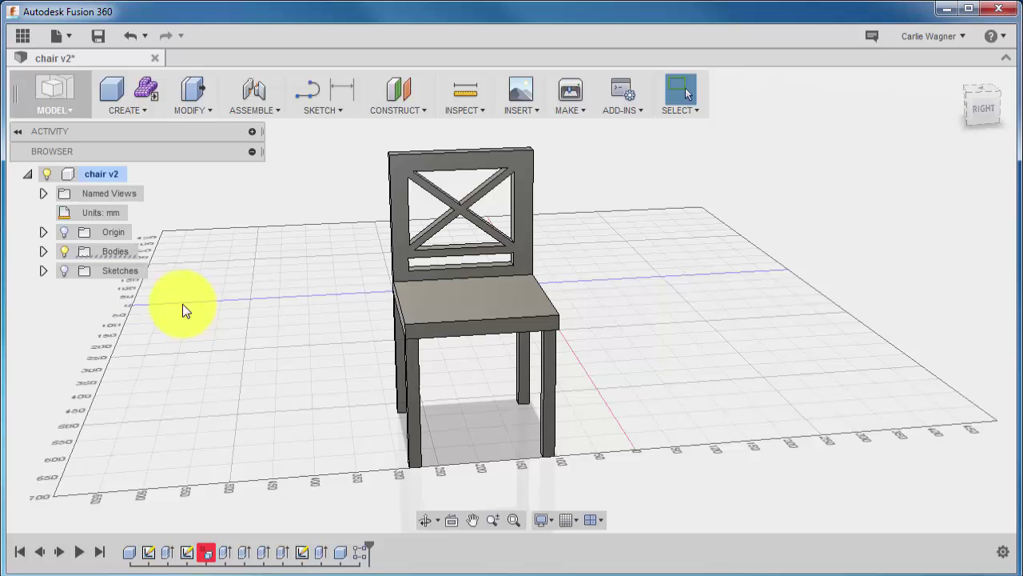
click(43, 251)
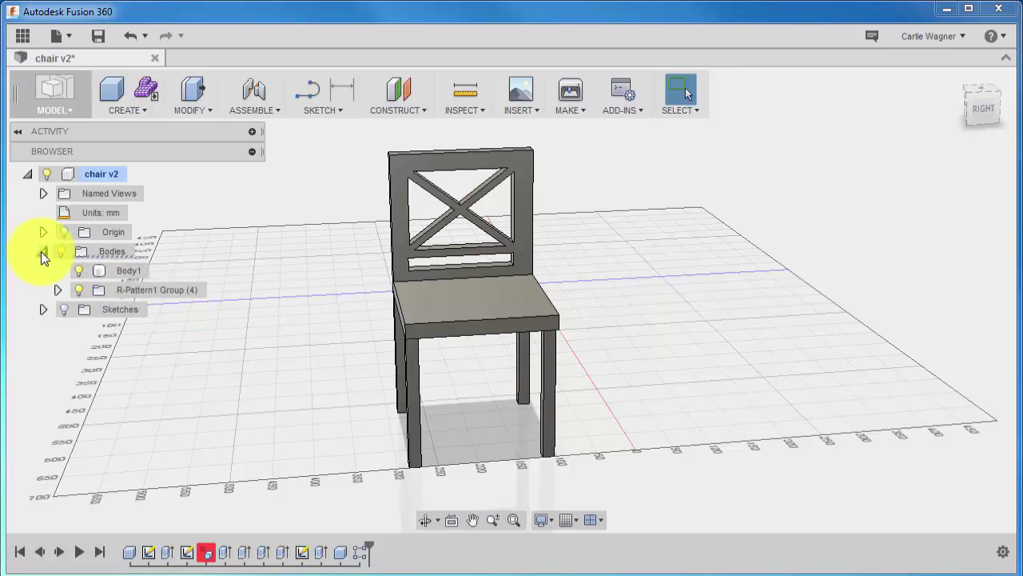
click(111, 267)
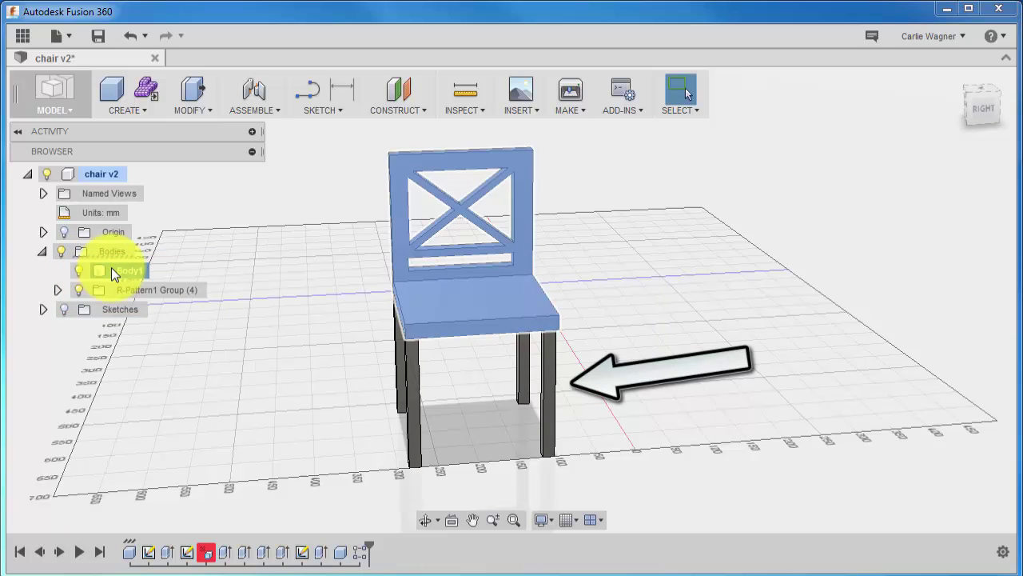
click(121, 290)
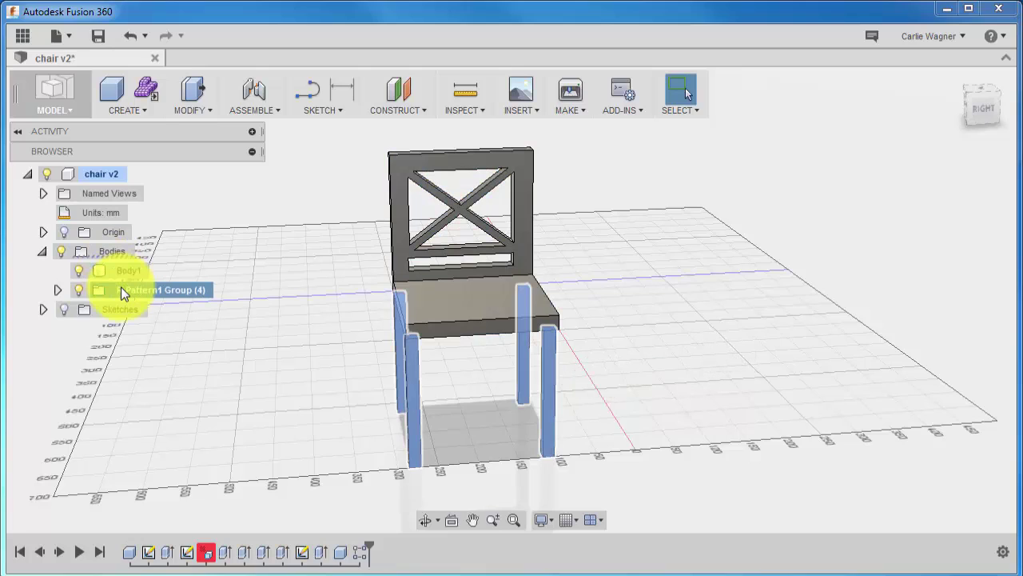
shift+middle_drag(231, 405, 252, 400)
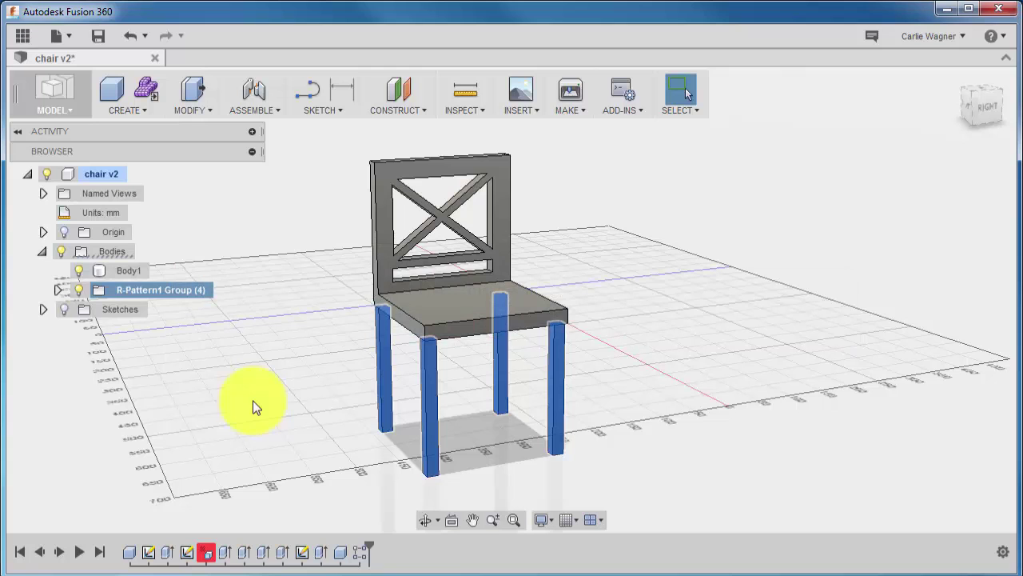
Start a Combine with the seat-and-back body as target and all four legs as tool bodies.
click(253, 400)
click(203, 111)
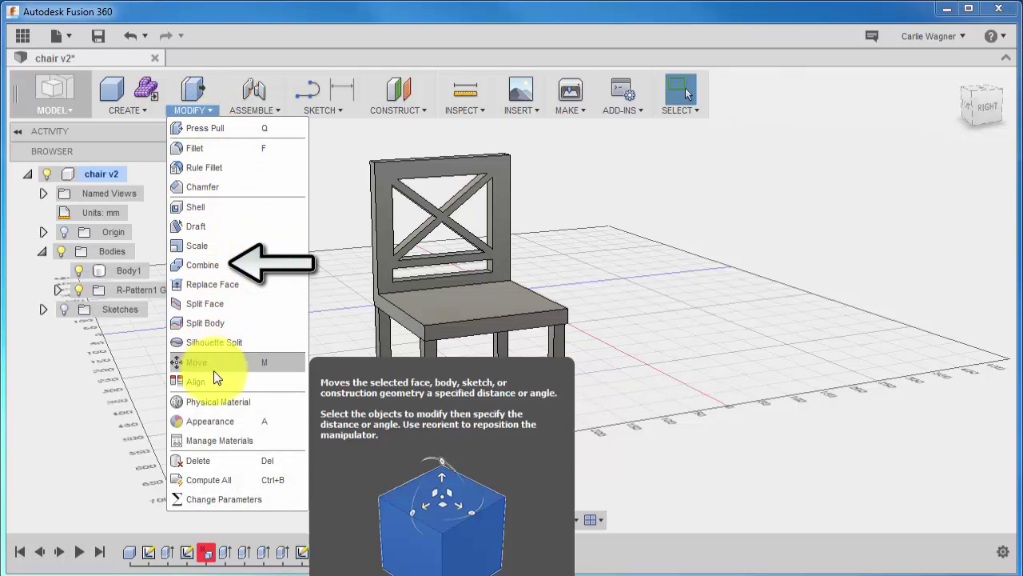
click(213, 270)
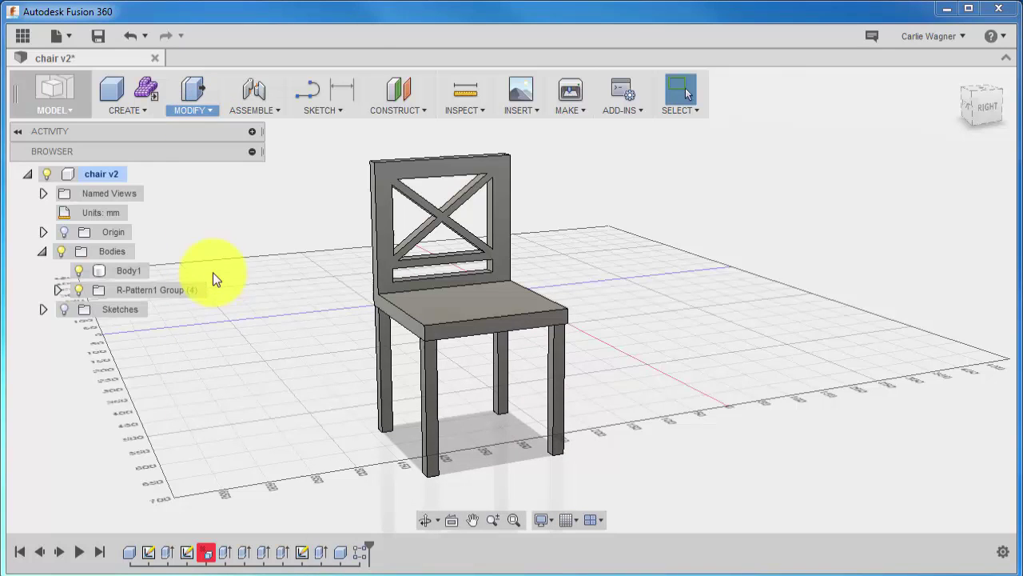
click(421, 309)
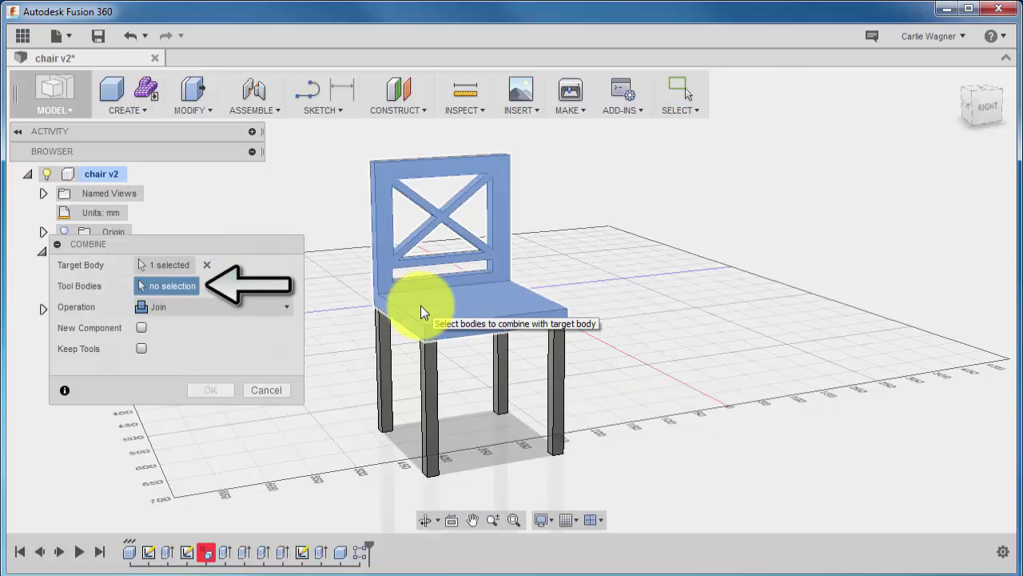
click(430, 377)
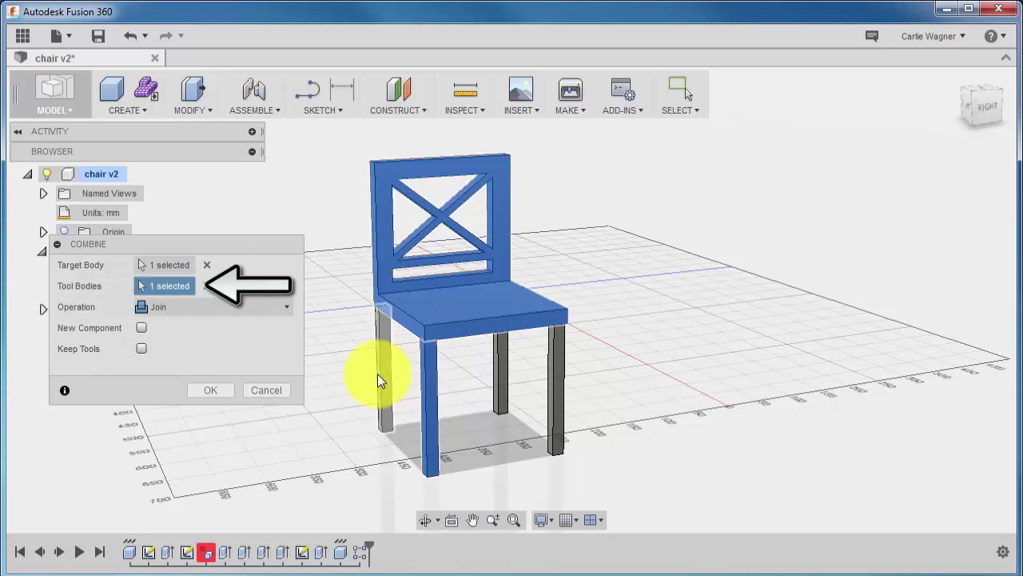
click(381, 370)
click(503, 360)
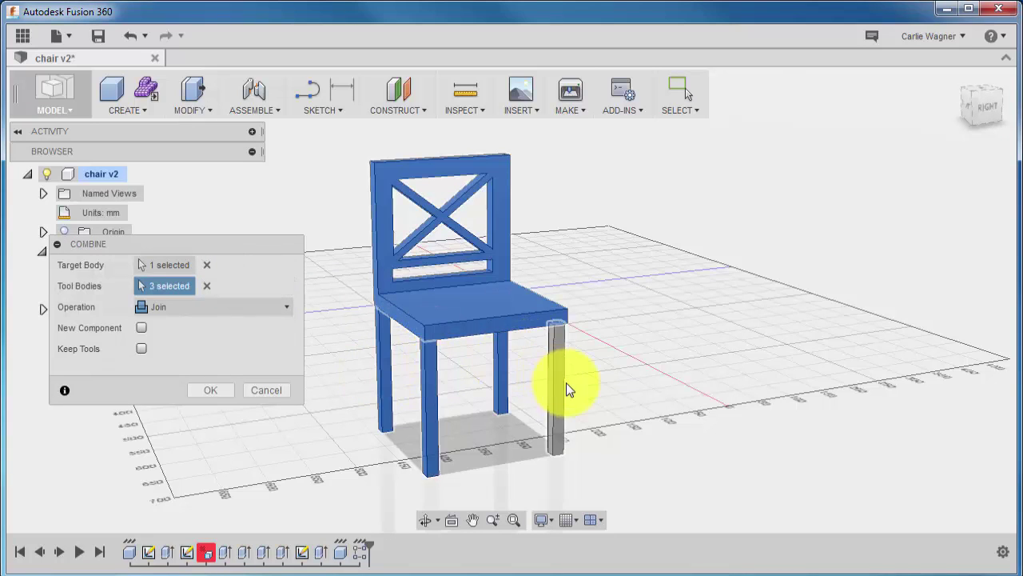
click(561, 385)
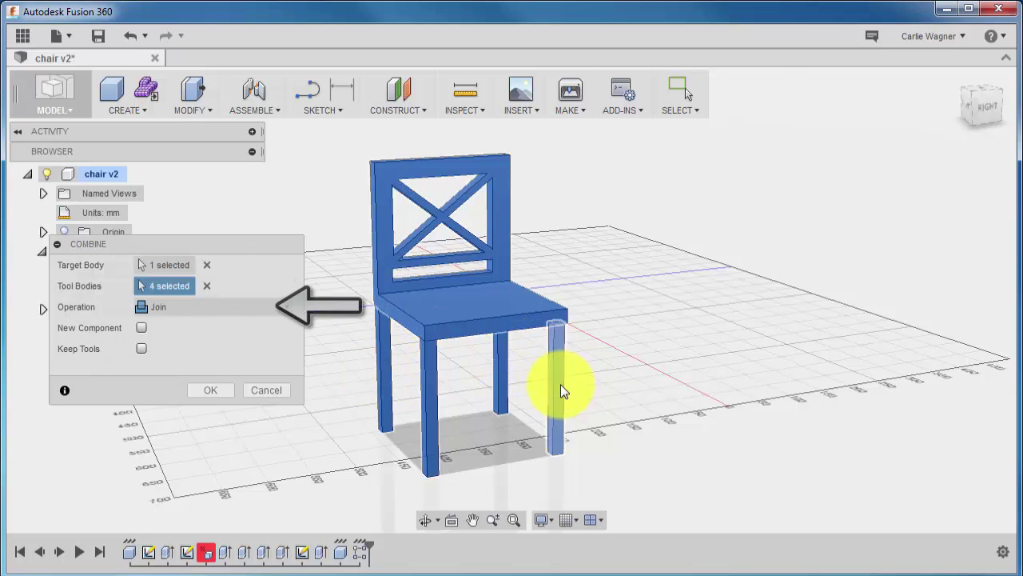
Join the legs into the chair body and confirm the result as Body1 in the Browser.
click(249, 311)
click(248, 311)
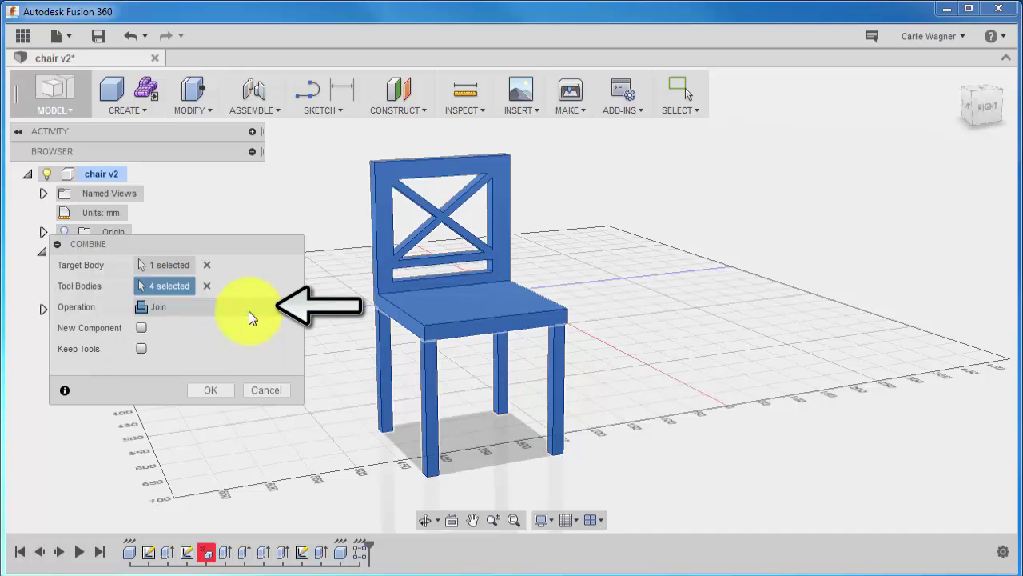
click(222, 386)
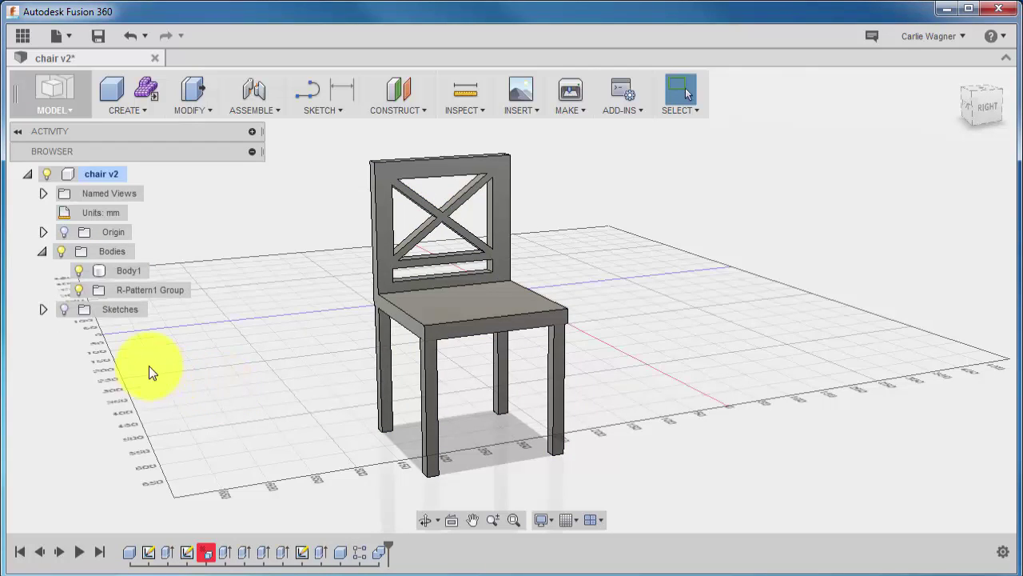
click(129, 270)
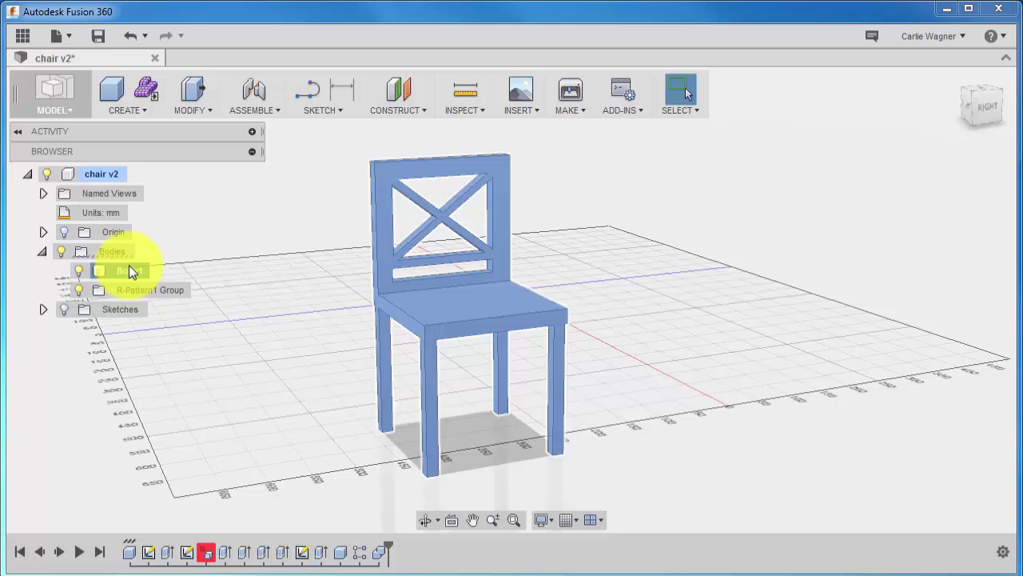
click(250, 293)
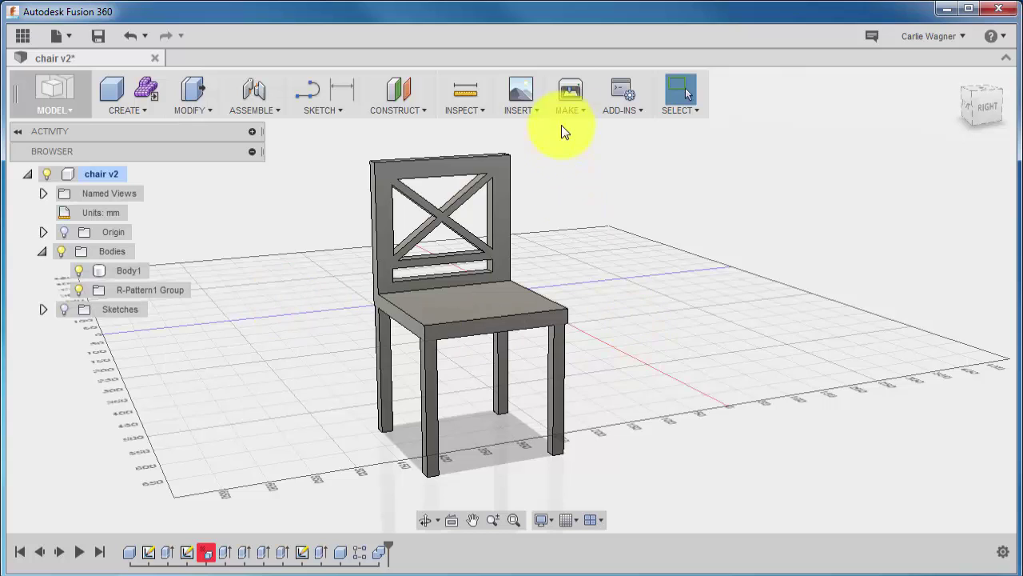
Start a 3D Print export with Preview Mesh and Send to 3D Print Utility turned off.
click(578, 113)
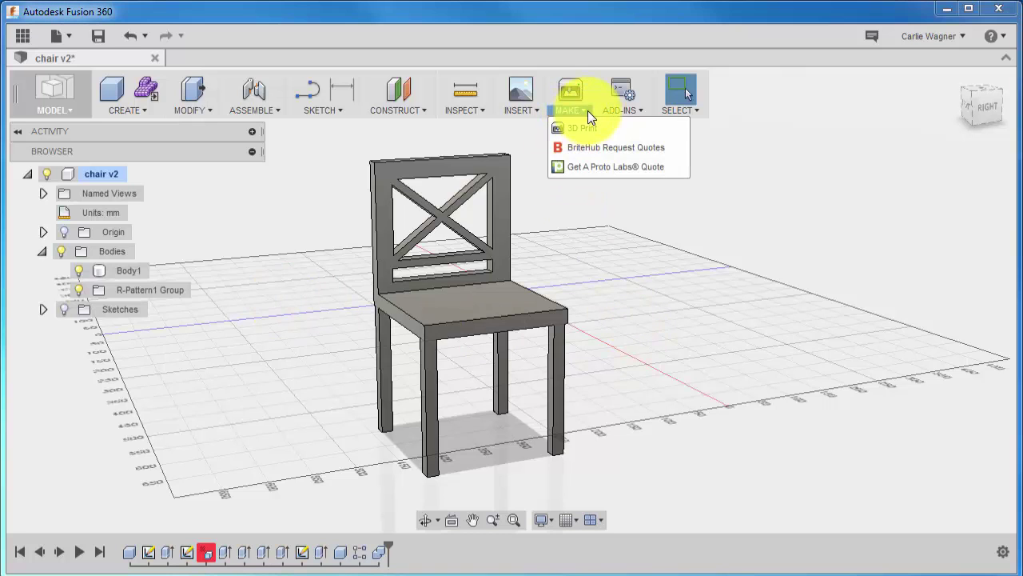
click(641, 132)
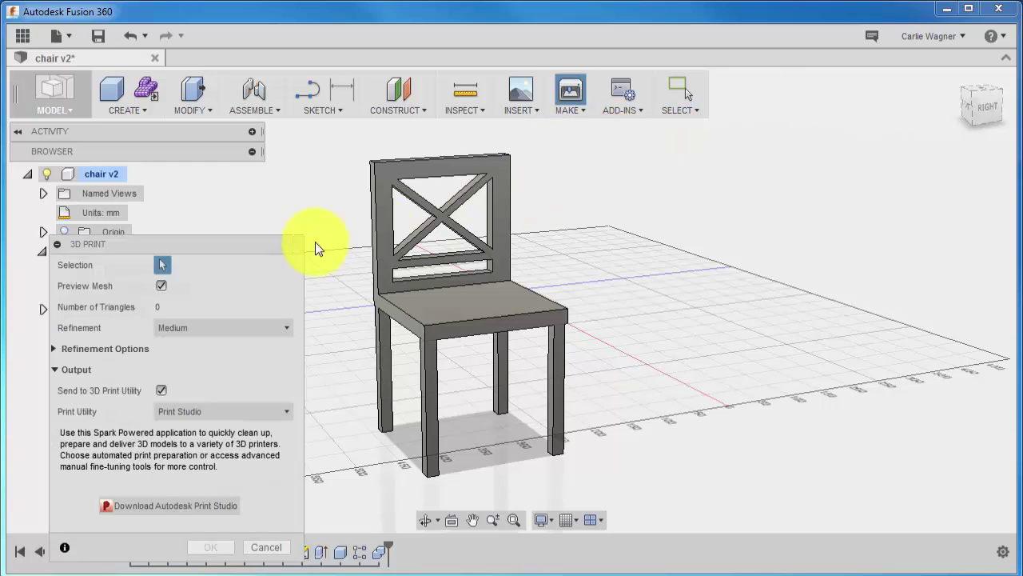
drag(246, 244, 266, 206)
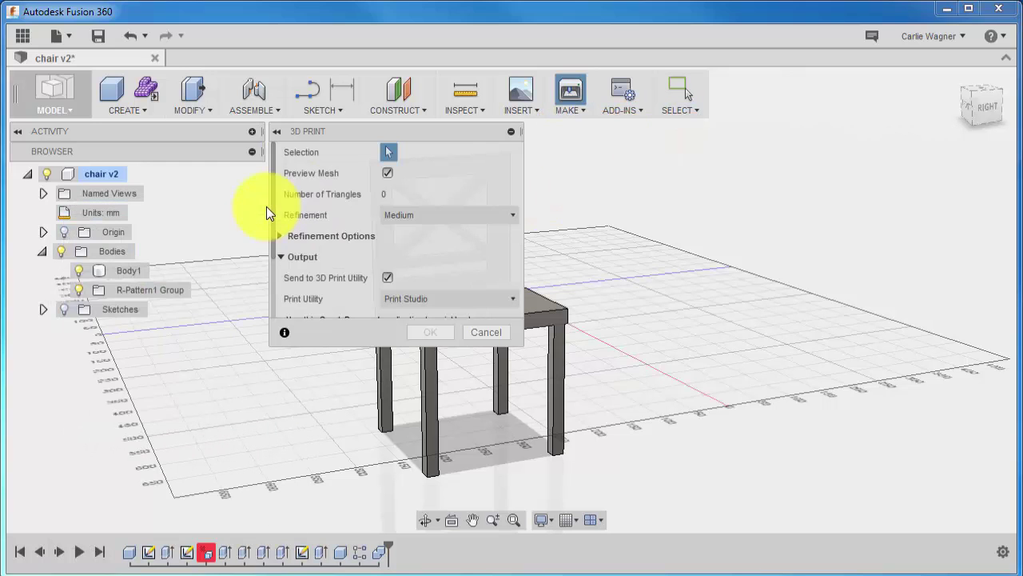
drag(386, 137, 791, 163)
click(790, 189)
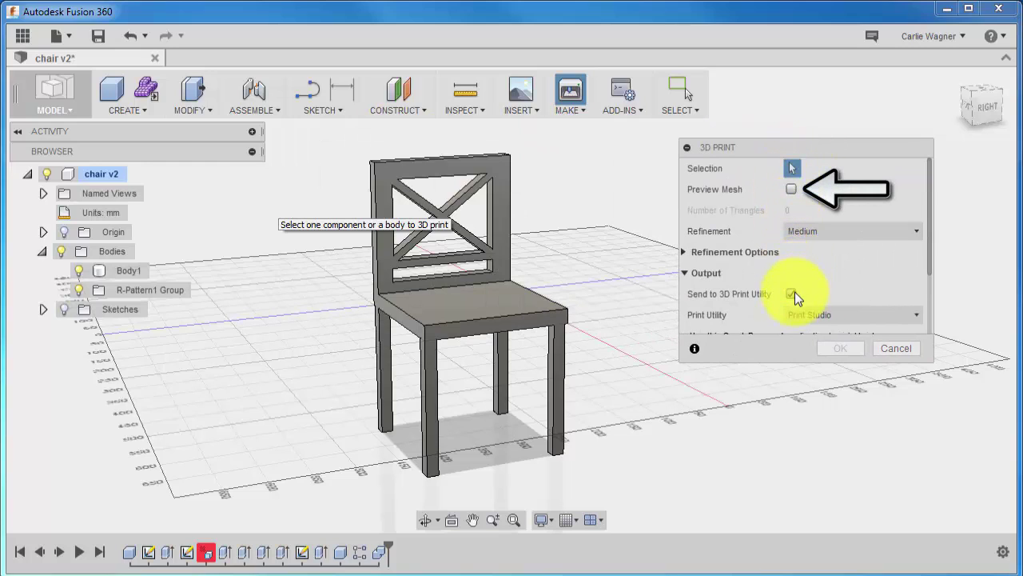
click(792, 293)
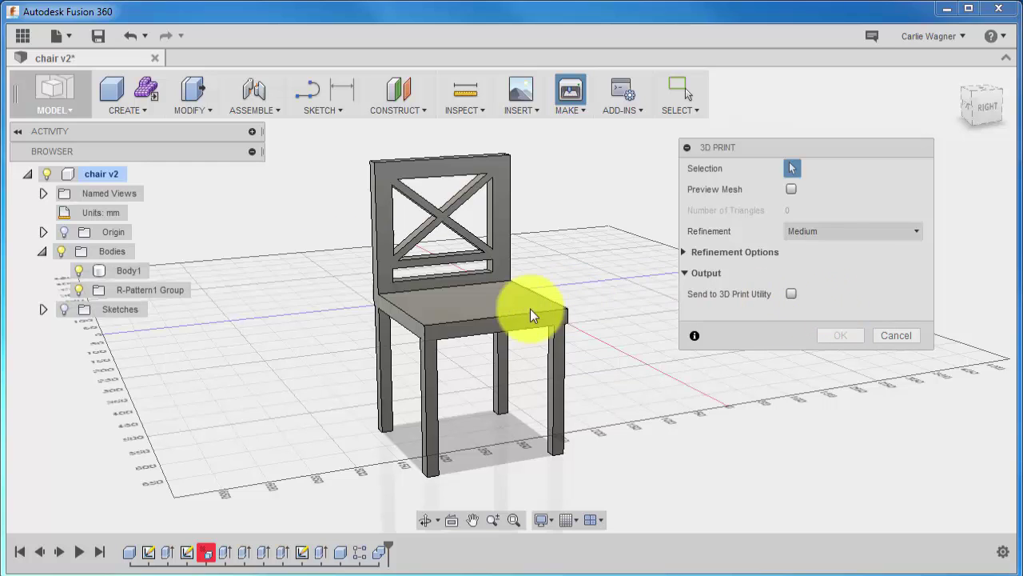
Export Body1 at High mesh refinement.
click(510, 318)
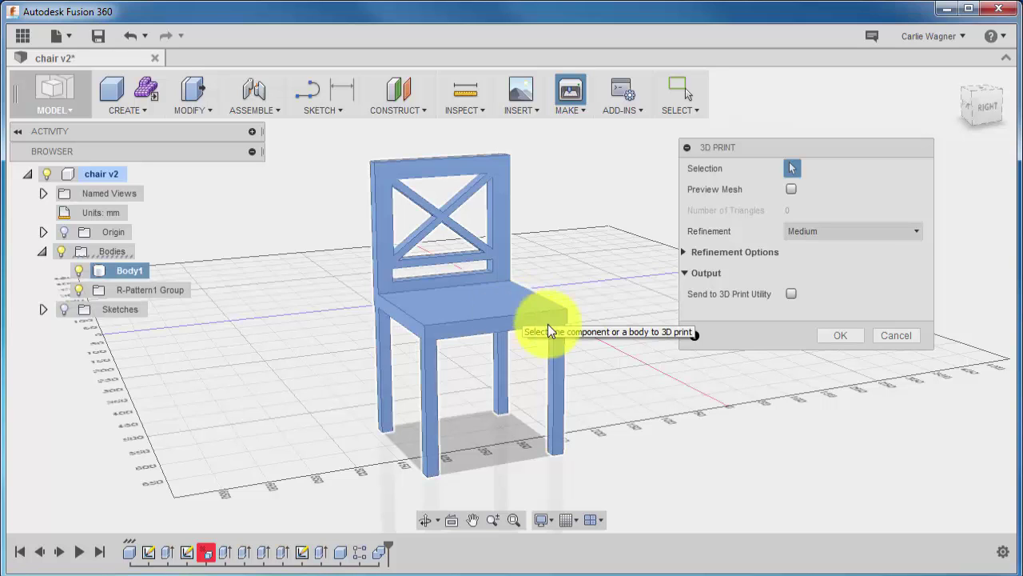
click(846, 233)
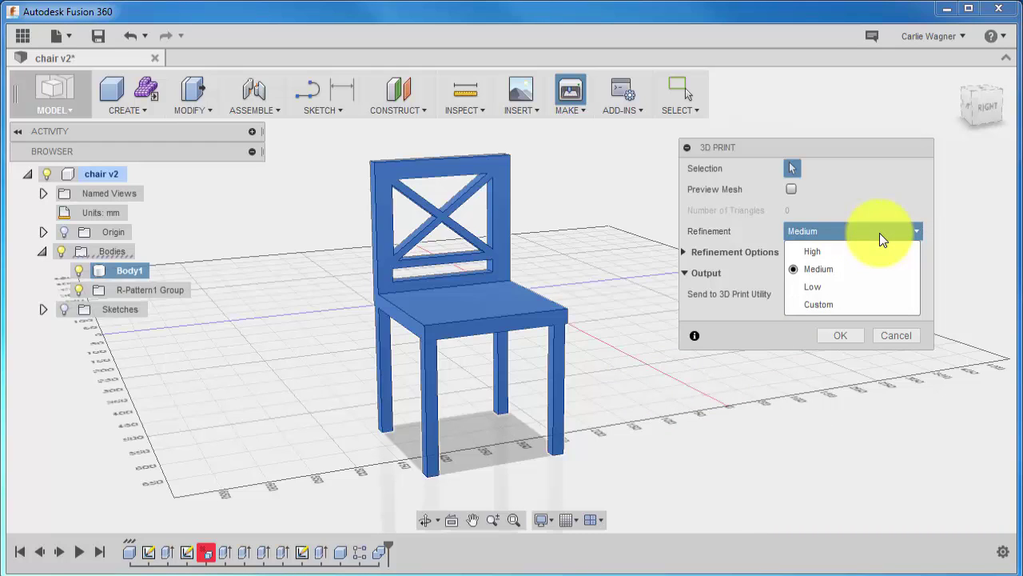
click(873, 249)
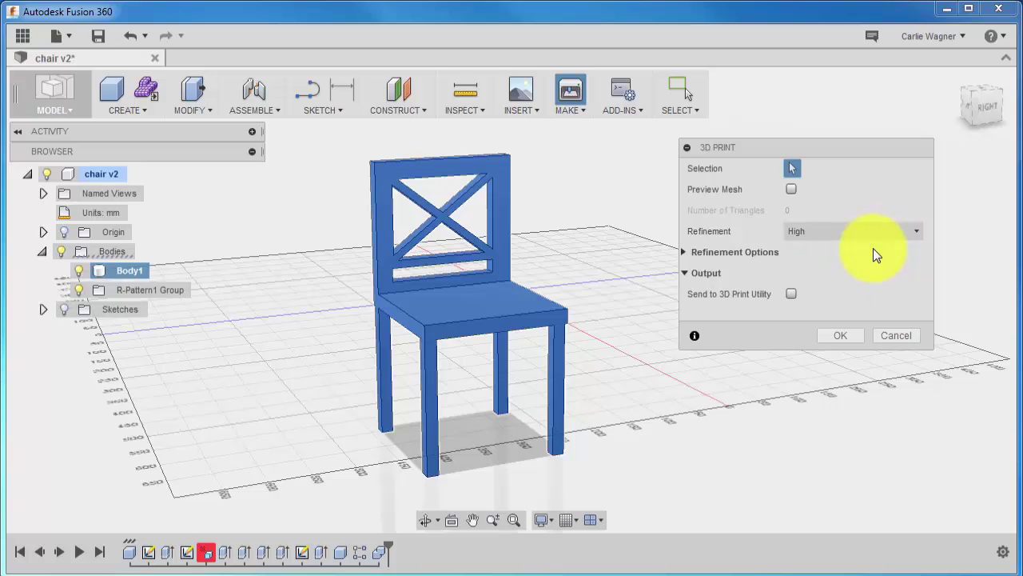
click(842, 337)
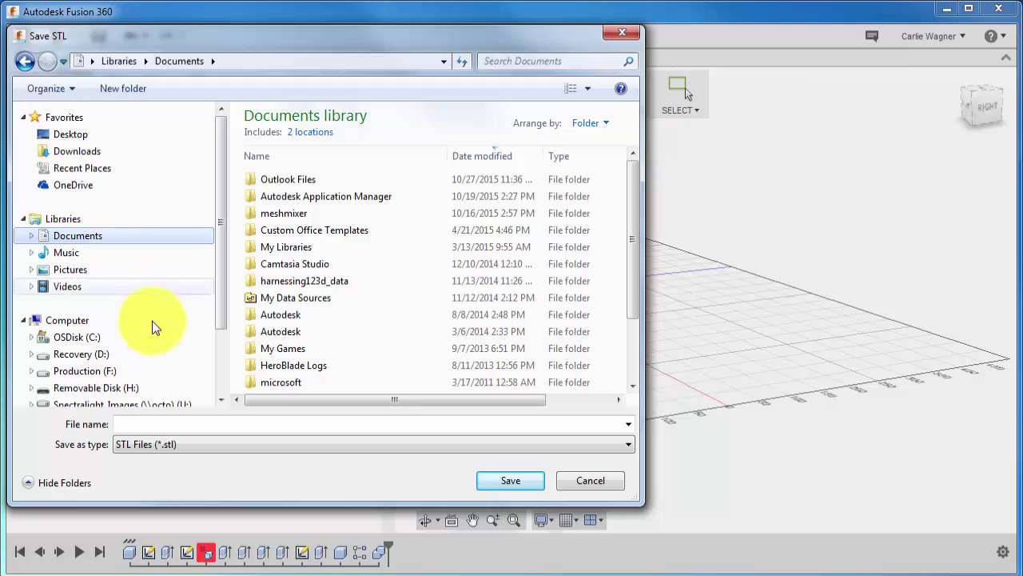
Save the STL file as 'chair' in Documents.
click(190, 425)
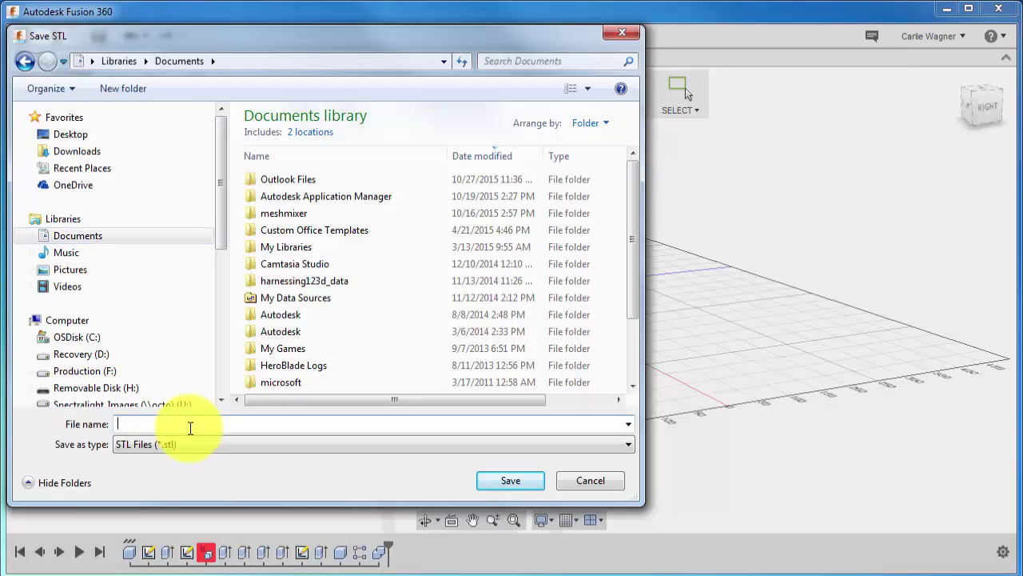
text(chair)
key(Return)
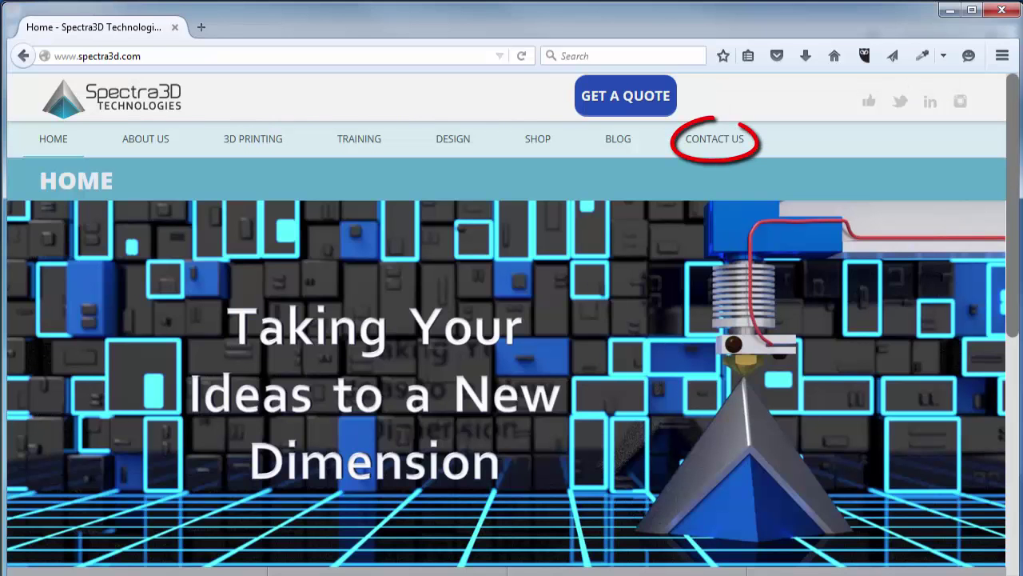
On the Contact Us form, enter the sender's name, e-mail and 'How much would it cost to print this in black?'.
click(731, 141)
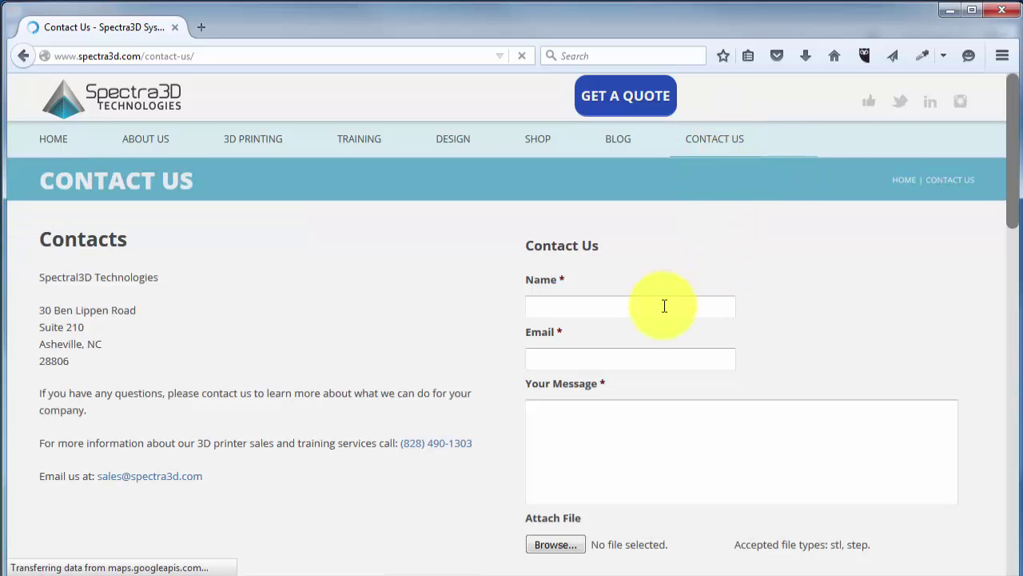
click(655, 309)
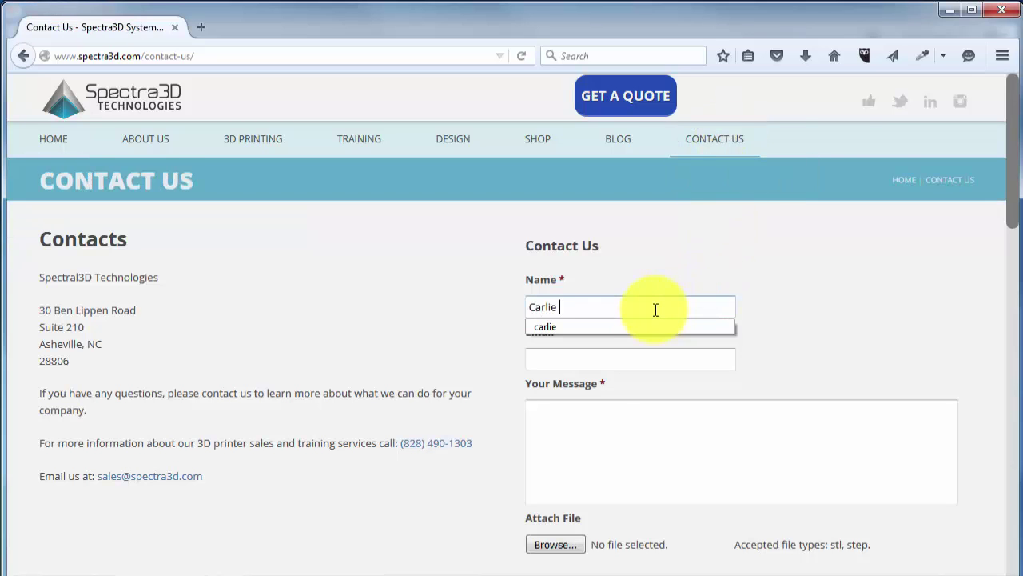
key(Tab)
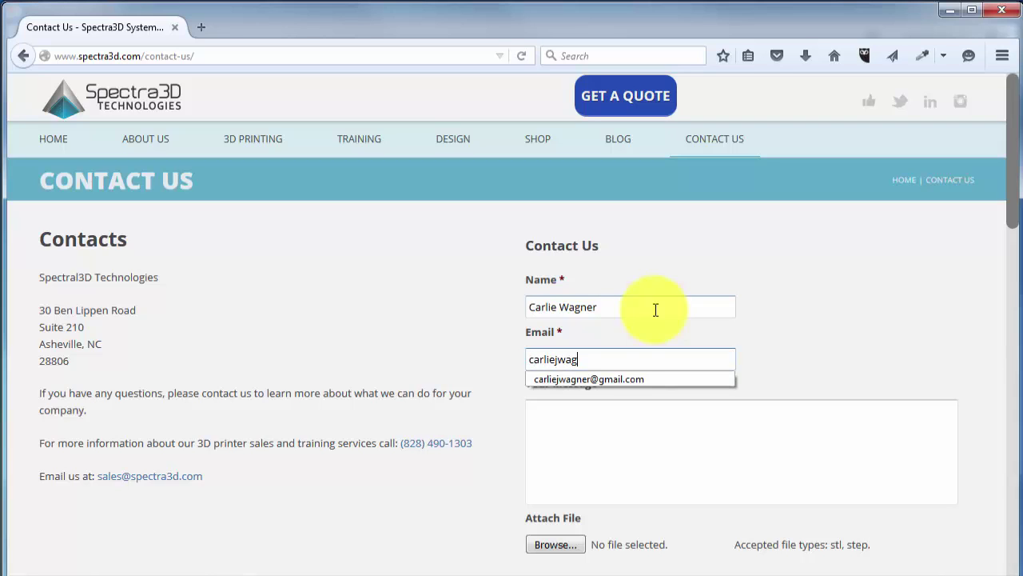
key(Down)
key(Return)
key(Tab)
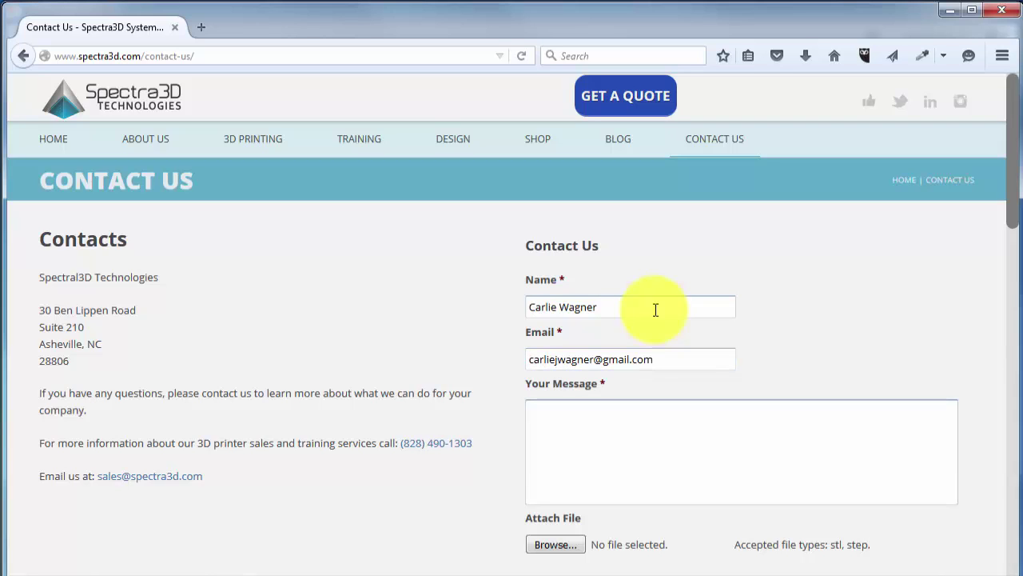
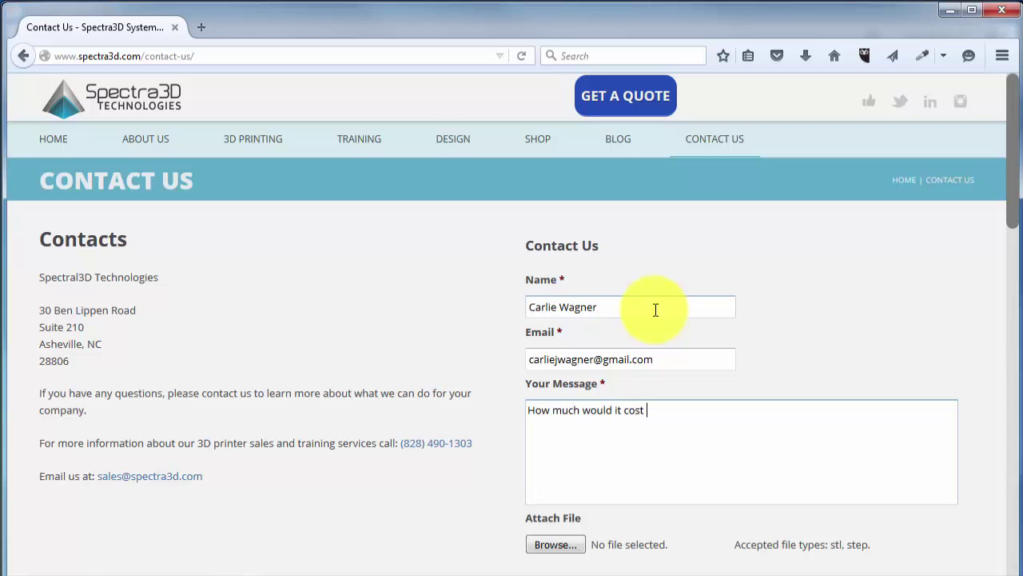
Attach chair.stl to the contact form.
click(543, 543)
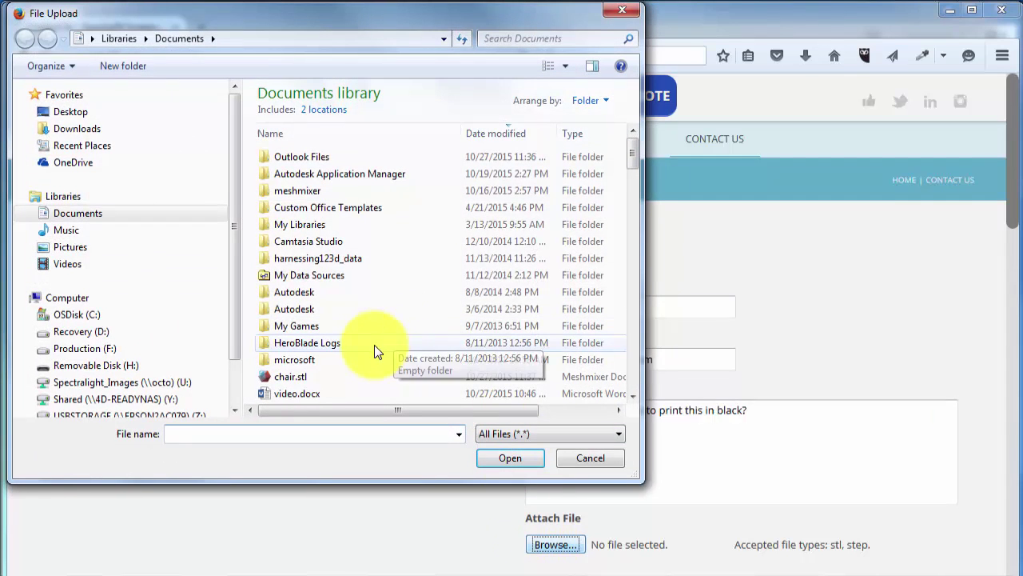
click(373, 374)
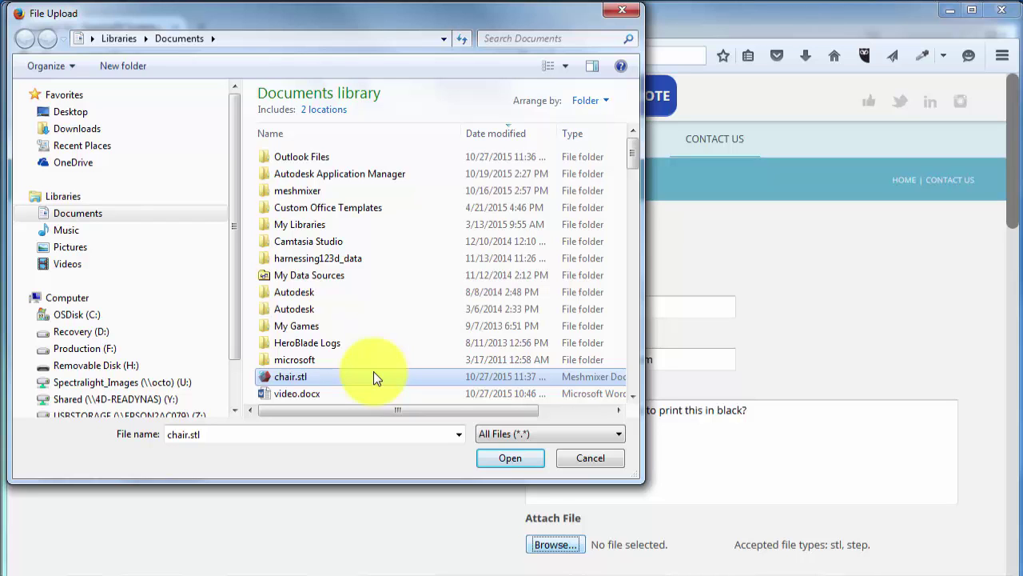
click(519, 462)
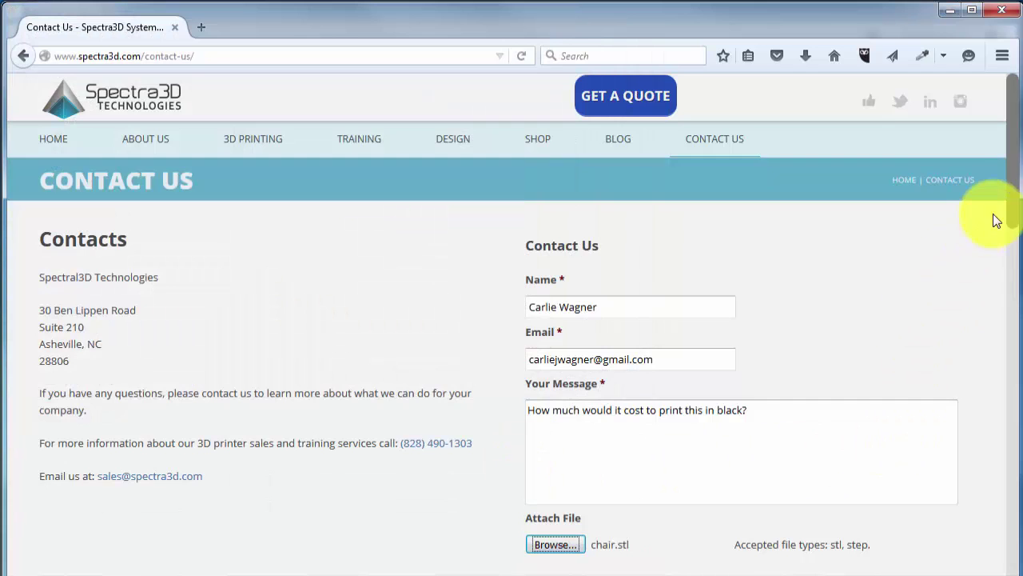
Submit the completed contact form.
drag(1012, 200, 1006, 270)
scroll(1007, 276, down, 2)
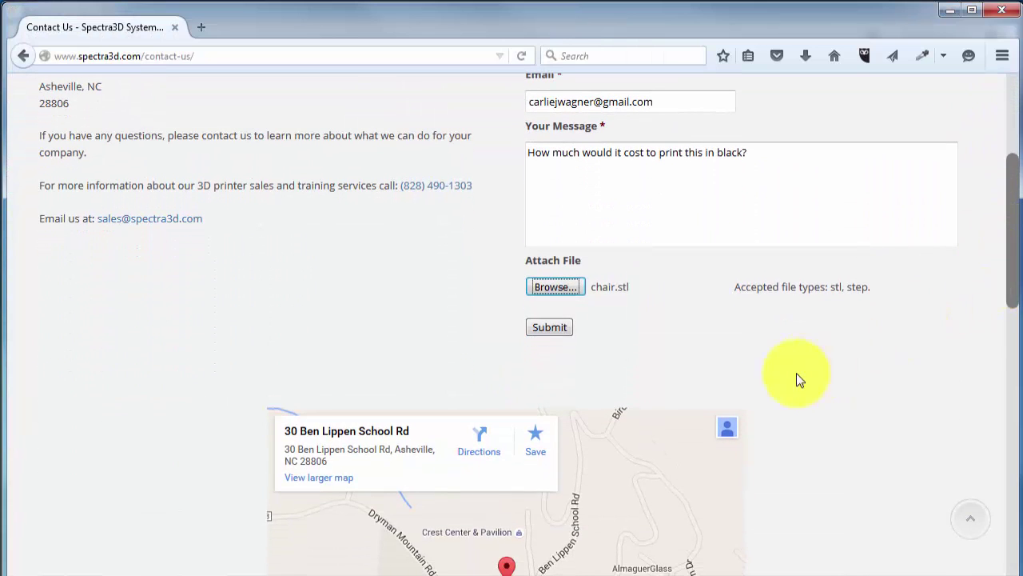
click(555, 332)
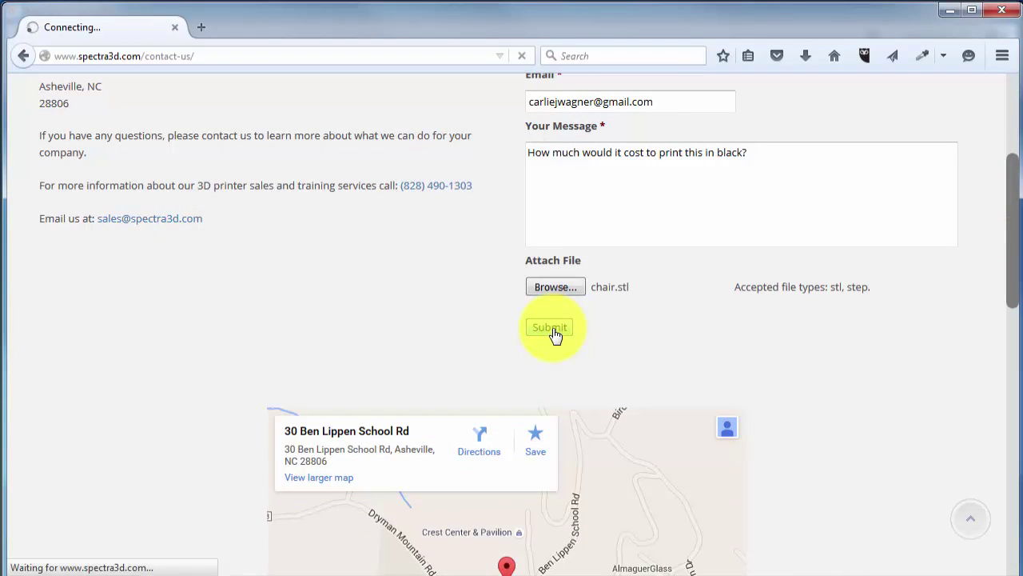